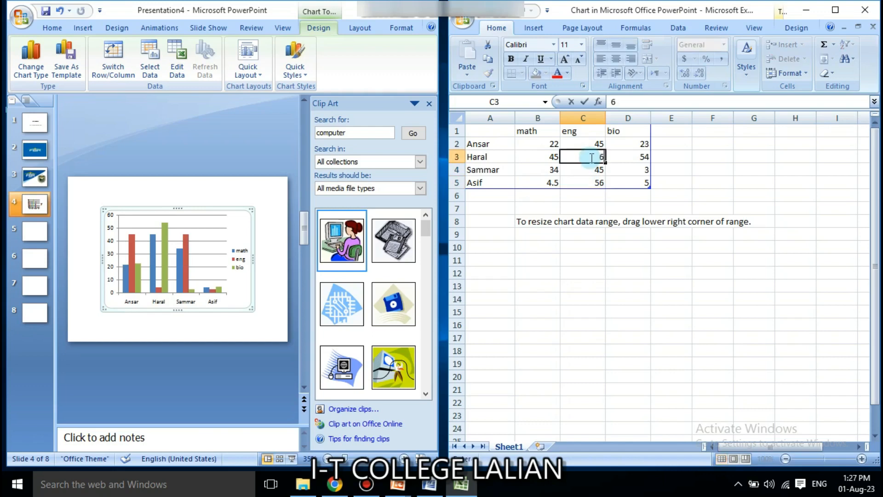
Enter 78 in D4, 87 in D5 and 34 in B5 of the chart data sheet, then close it.
click(628, 170)
text(78)
click(637, 182)
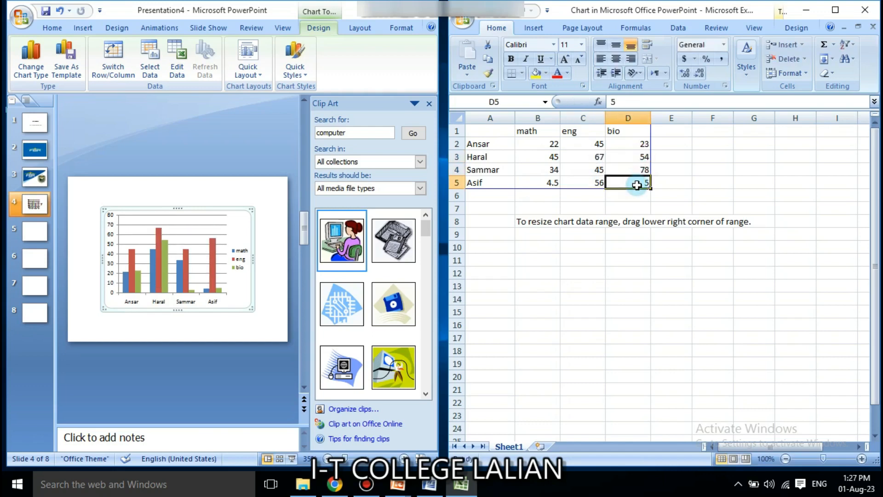
text(87)
click(543, 183)
text(34)
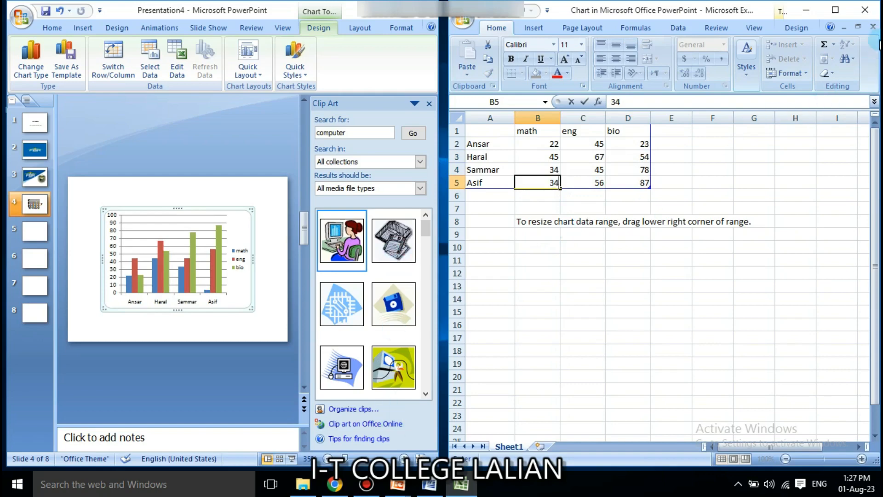
click(865, 10)
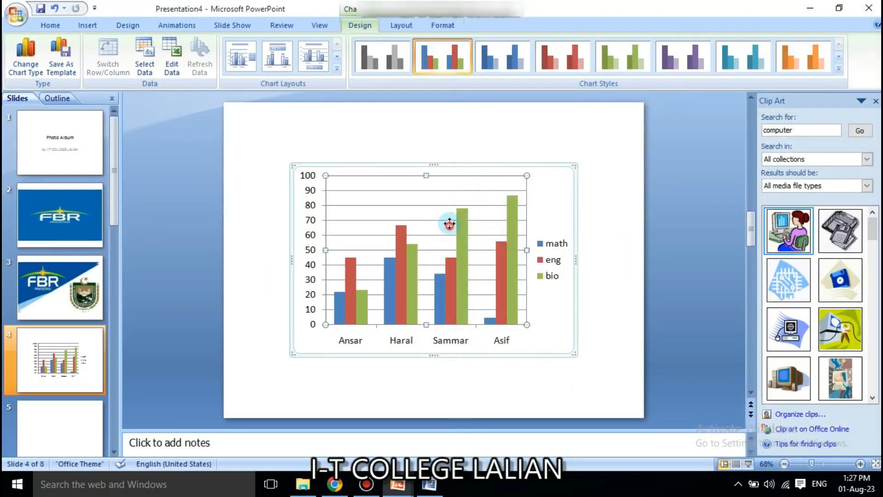
Nudge the chart slightly up and left on slide 4 and select the bio data series.
click(449, 194)
mouse_move(553, 190)
mouse_down()
mouse_move(552, 163)
mouse_move(549, 181)
mouse_up()
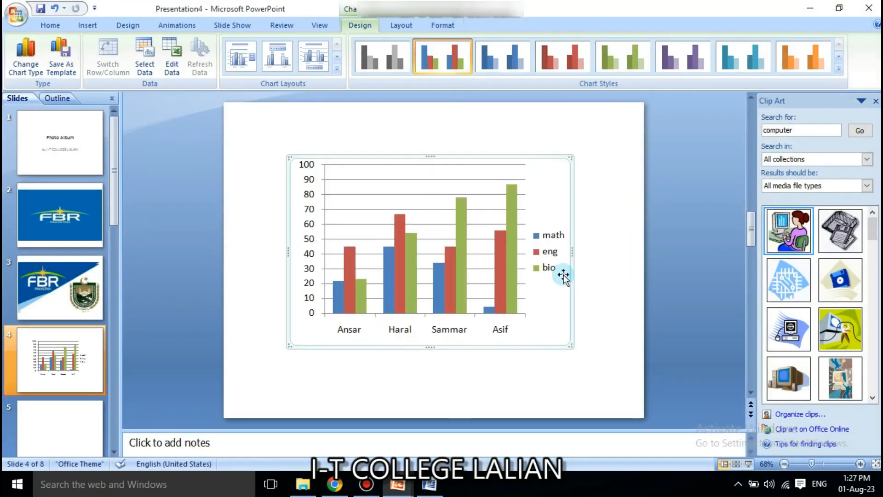
drag(815, 464, 823, 464)
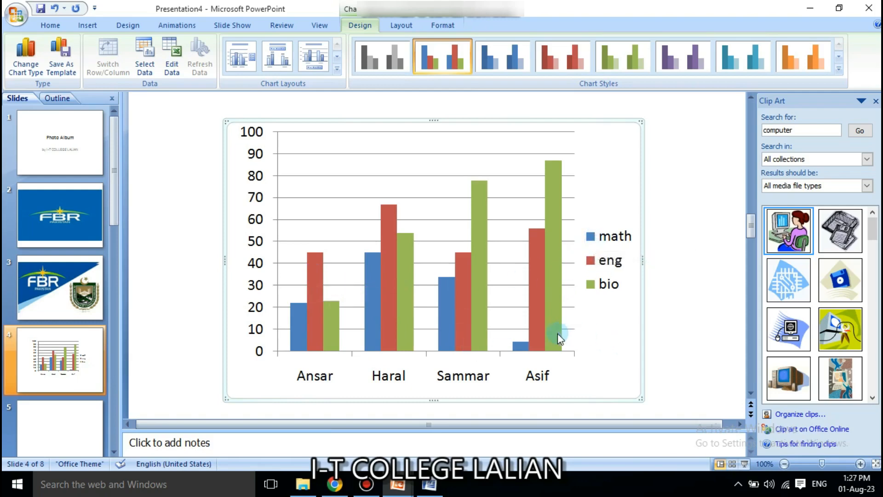
click(557, 263)
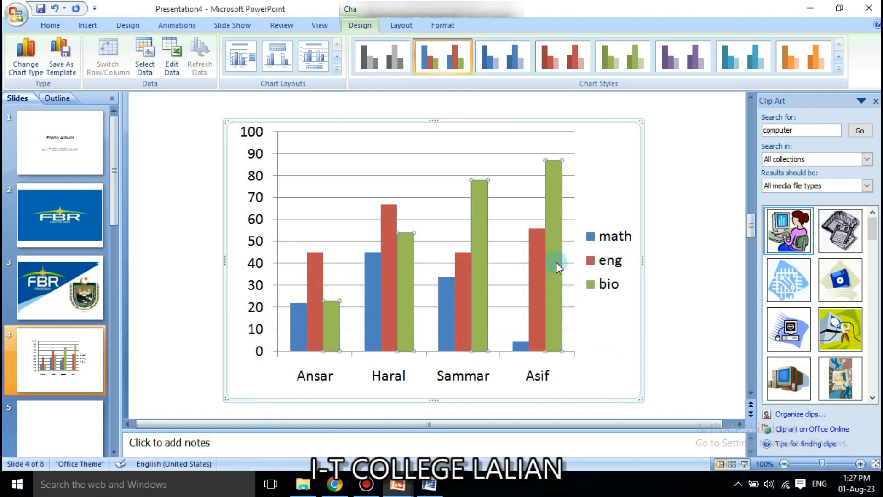
Return to the Photo Album title slide and zoom out so the whole slide fits.
click(88, 25)
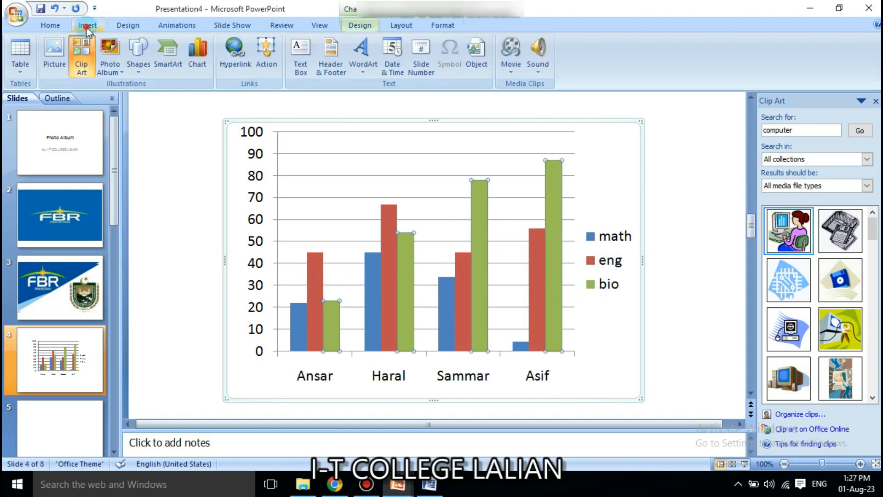
click(167, 170)
scroll(192, 192, down, 1)
scroll(191, 192, up, 1)
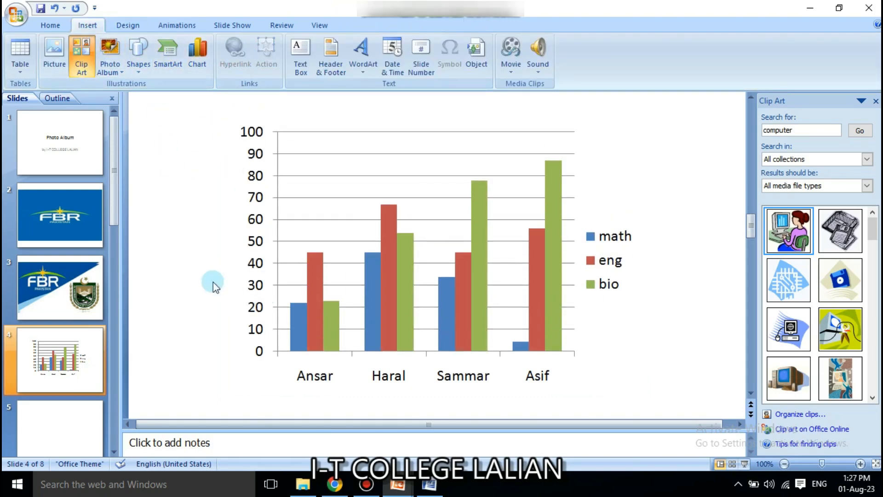
click(42, 170)
click(96, 265)
scroll(173, 225, up, 2)
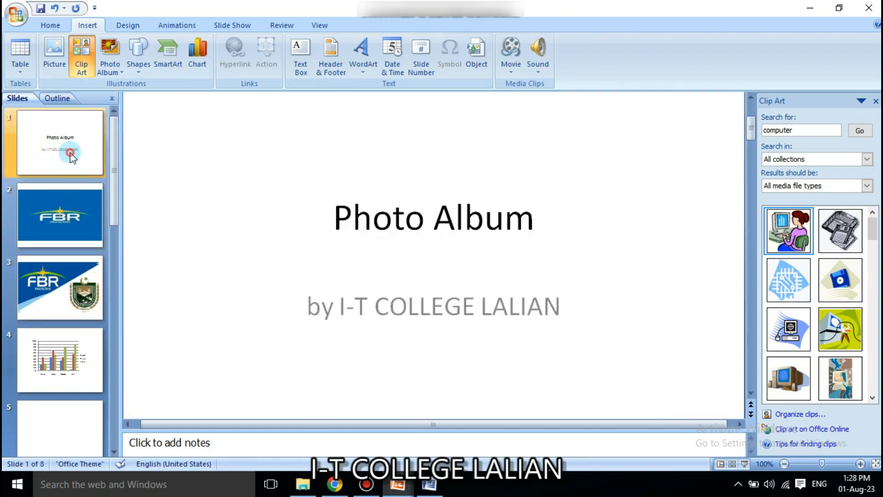
scroll(193, 229, up, 1)
click(785, 464)
click(784, 464)
click(785, 463)
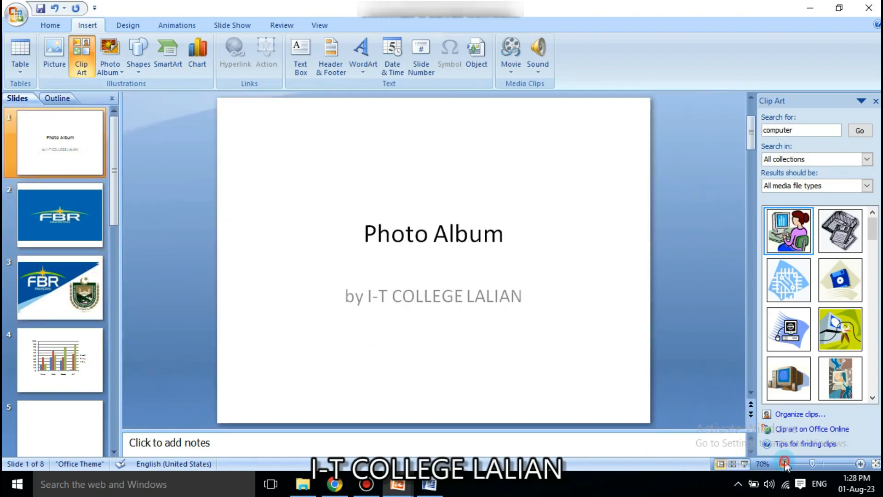
Check the title and subtitle placeholders and glance at the Design options.
click(328, 209)
click(330, 159)
click(375, 364)
click(315, 170)
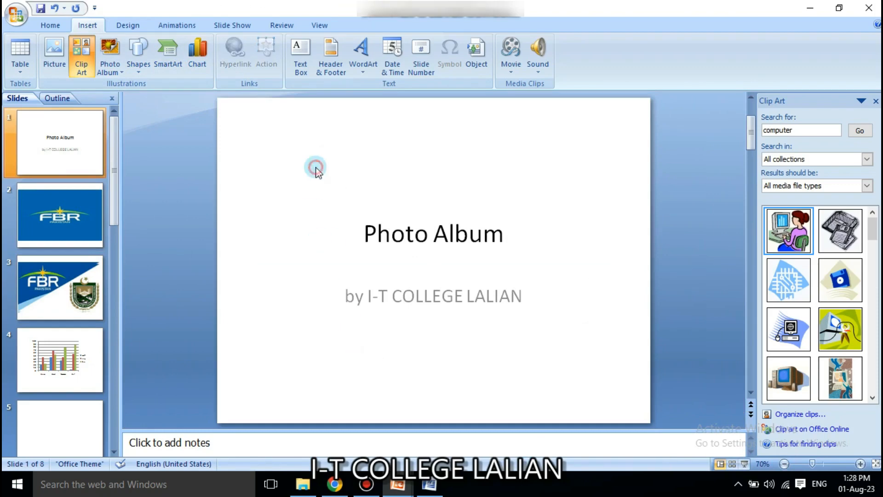
click(117, 25)
click(86, 27)
Draw an oval above the Photo Album title and type 'next' in it.
click(138, 53)
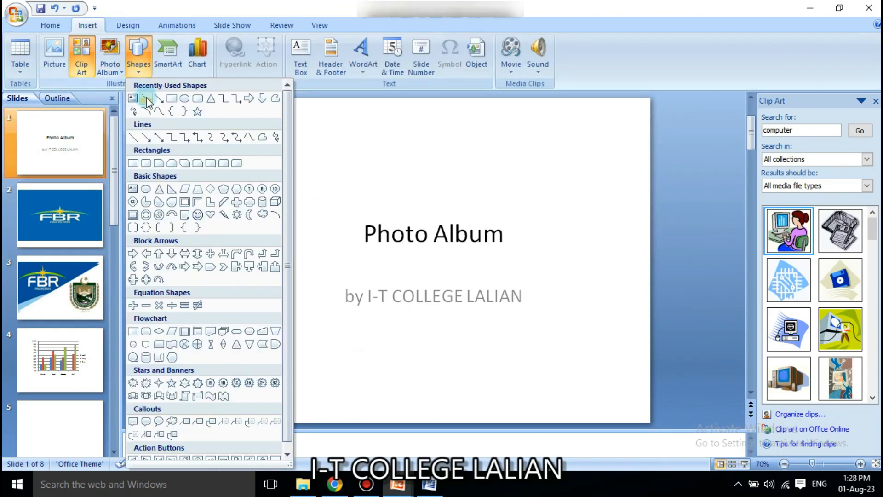
click(185, 99)
drag(296, 123, 430, 203)
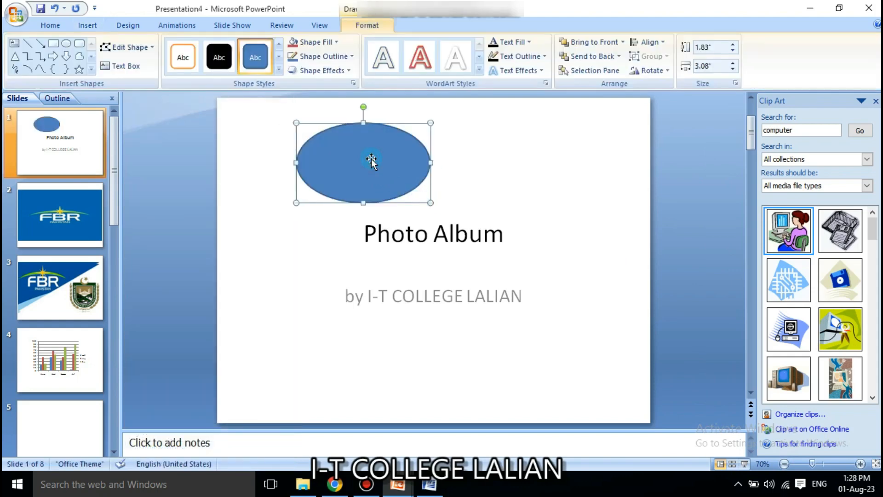
text(next)
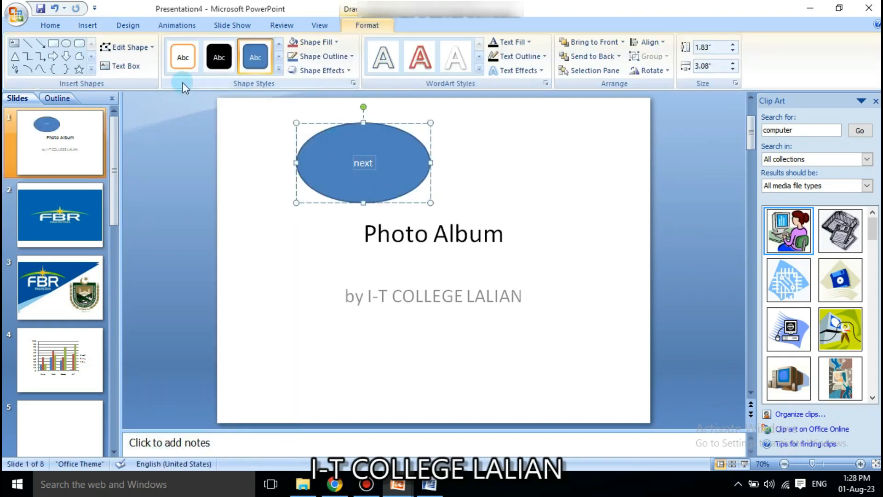
Grow the 'next' text to 44 pt and move the oval further left.
click(63, 27)
click(289, 52)
click(288, 51)
click(289, 51)
click(288, 51)
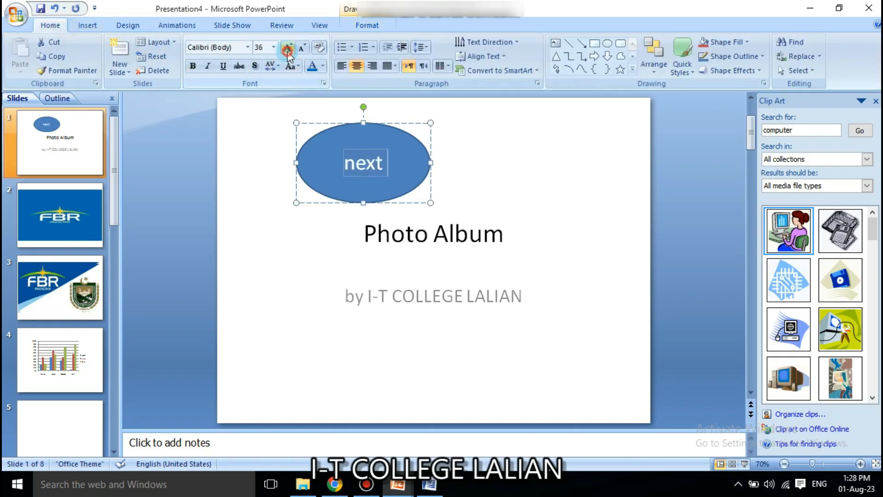
click(288, 52)
click(288, 52)
click(221, 132)
drag(376, 163, 339, 168)
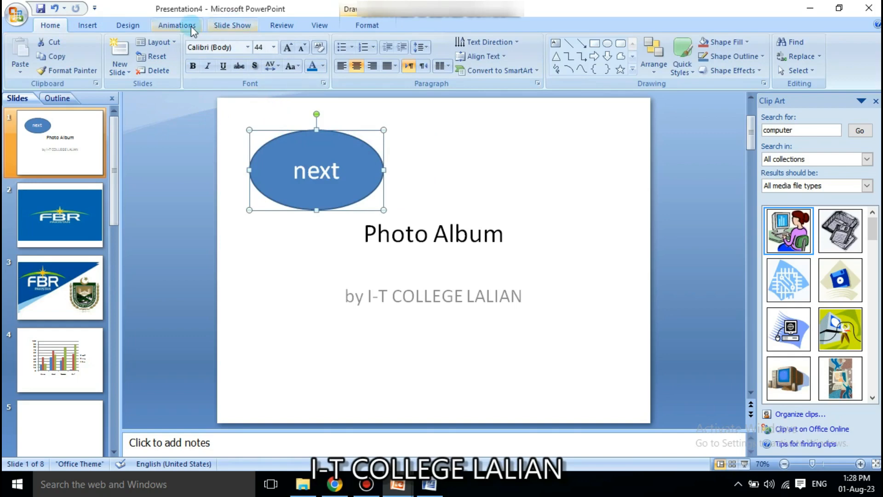
Hyperlink the 'next' oval to Slide 2 of the presentation.
click(92, 26)
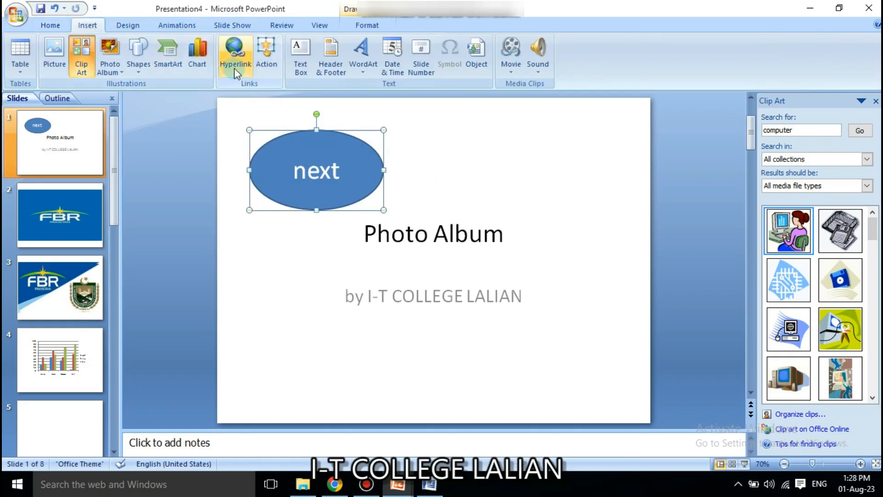
click(235, 55)
click(224, 332)
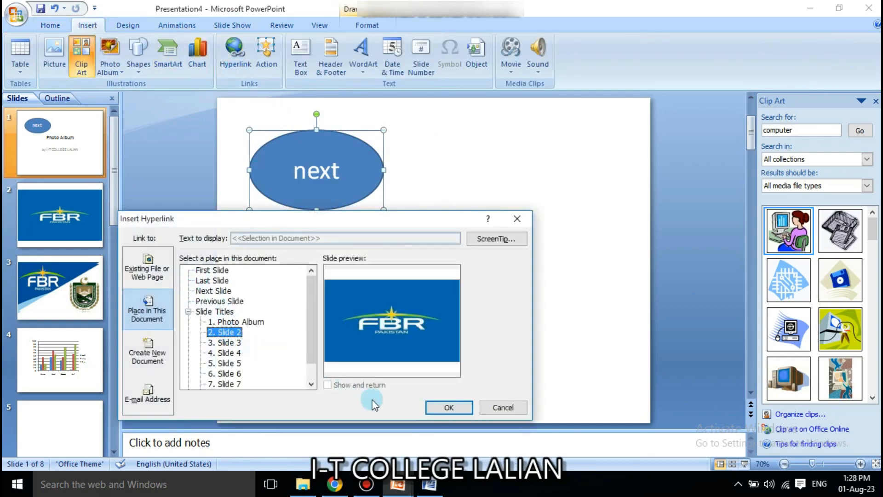
click(430, 407)
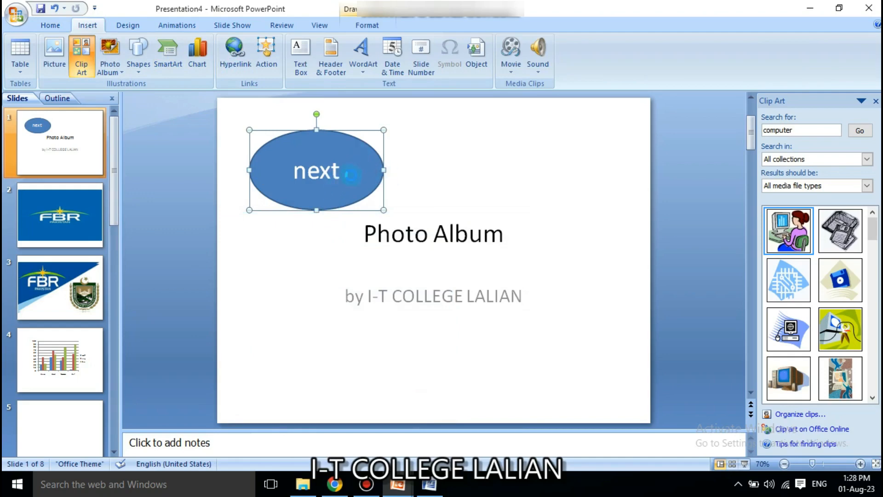
Run the slide show and test that 'next' jumps to slide 2.
key(F5)
click(338, 88)
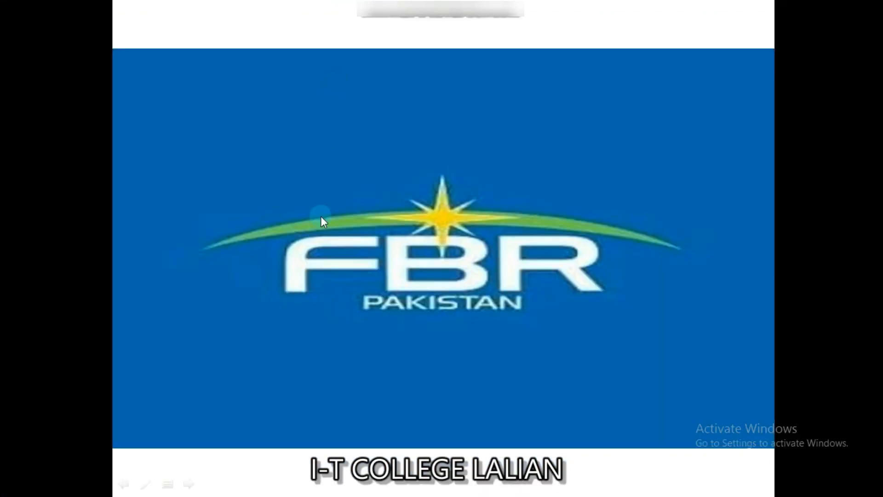
key(Escape)
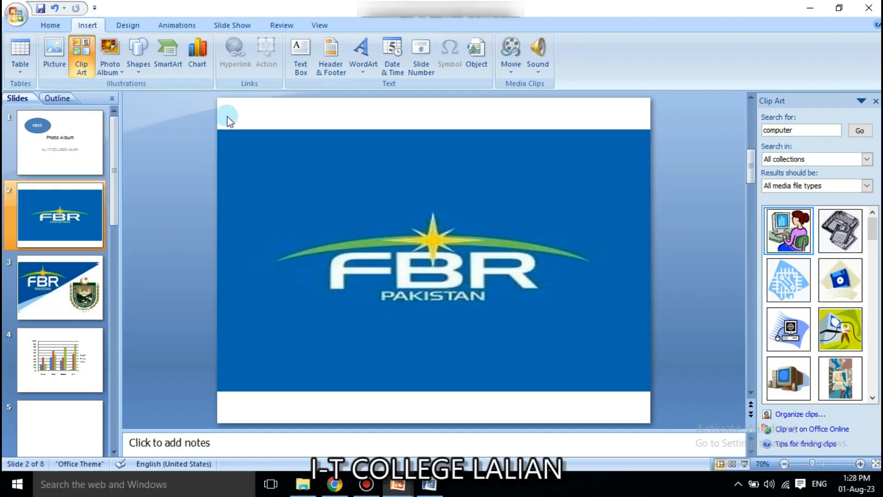
Review slides 1, 2 and 4, then return to slide 2's FBR picture and zoom out.
click(341, 232)
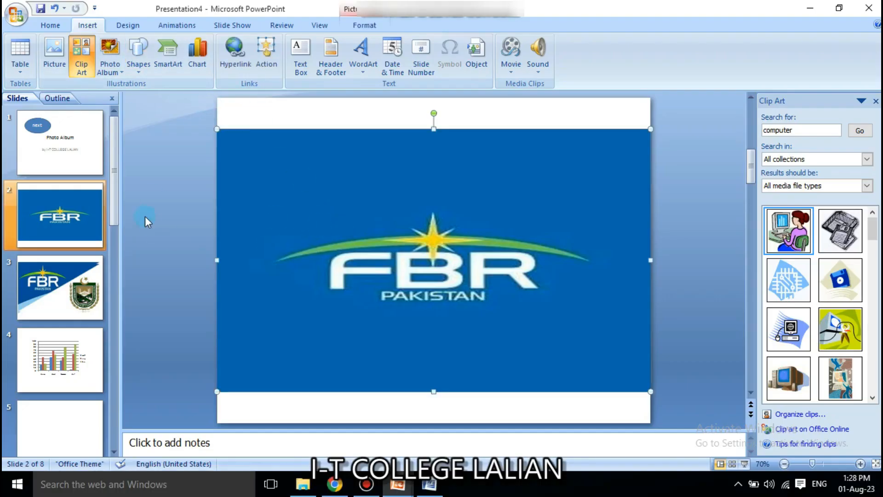
click(73, 156)
click(78, 228)
click(73, 368)
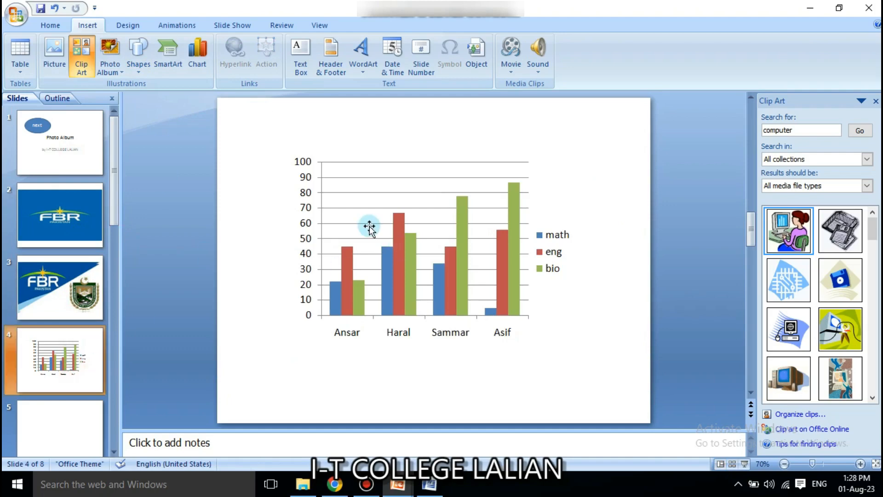
click(819, 463)
scroll(239, 135, up, 5)
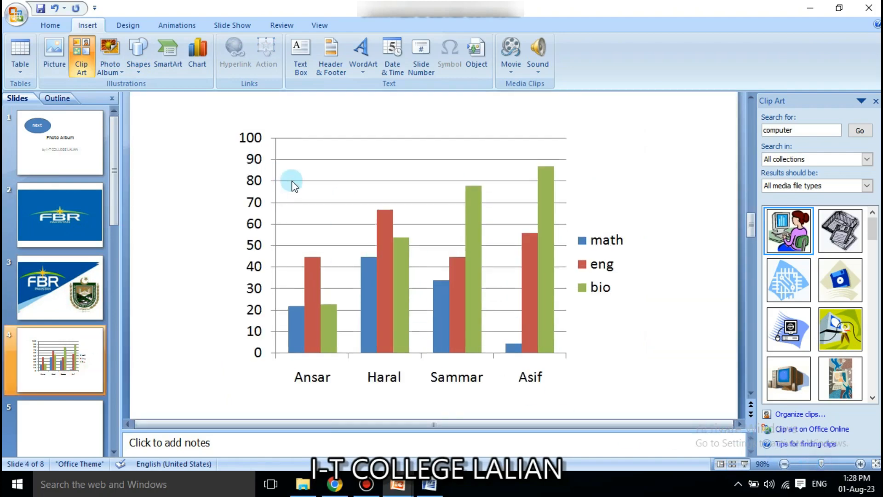
scroll(309, 175, down, 5)
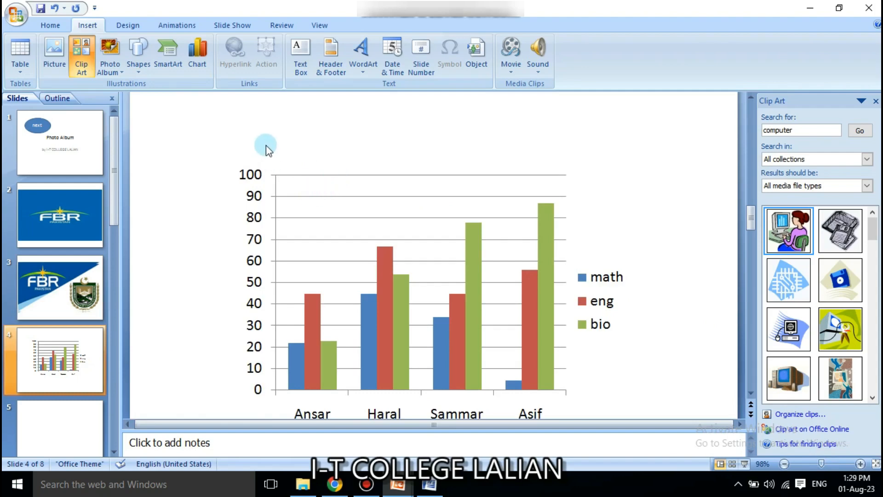
click(65, 191)
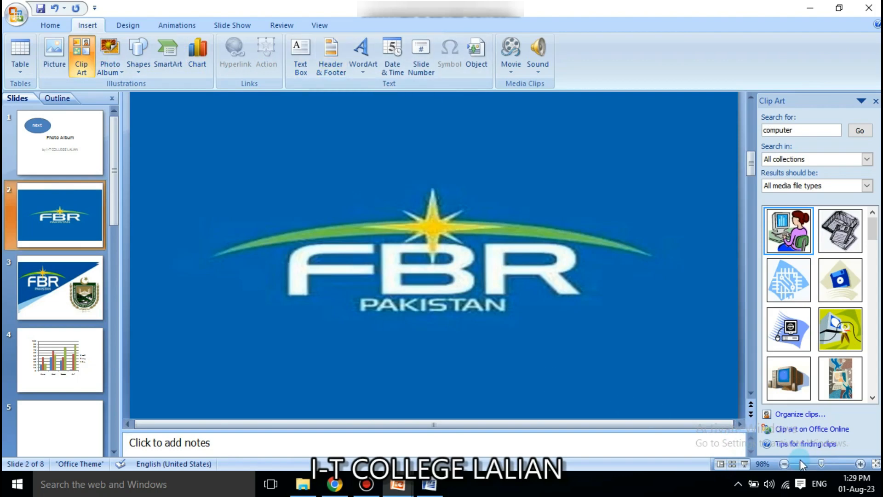
click(787, 464)
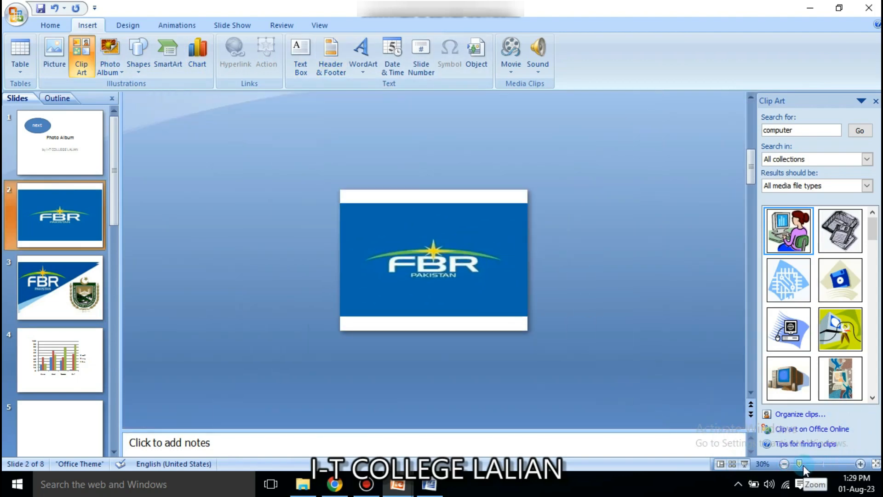
Add an auto-updating date, the slide number and footer text itccl to slide 2.
drag(803, 465, 810, 465)
click(331, 55)
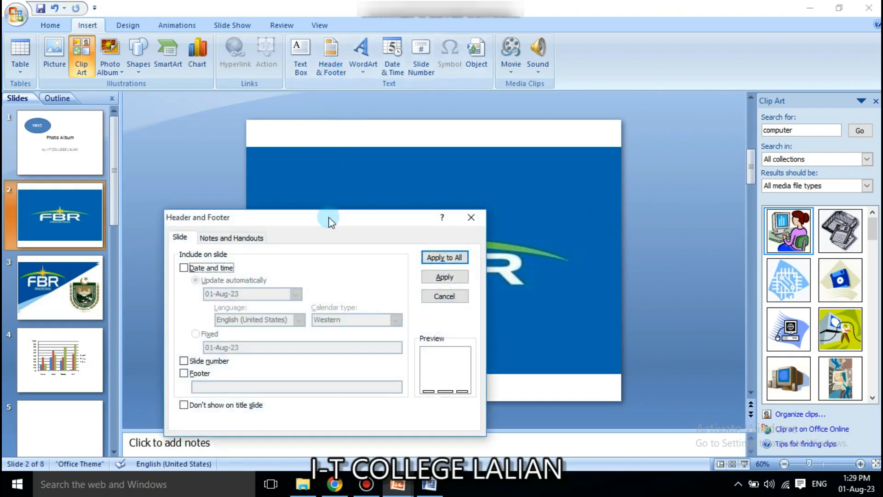
click(183, 267)
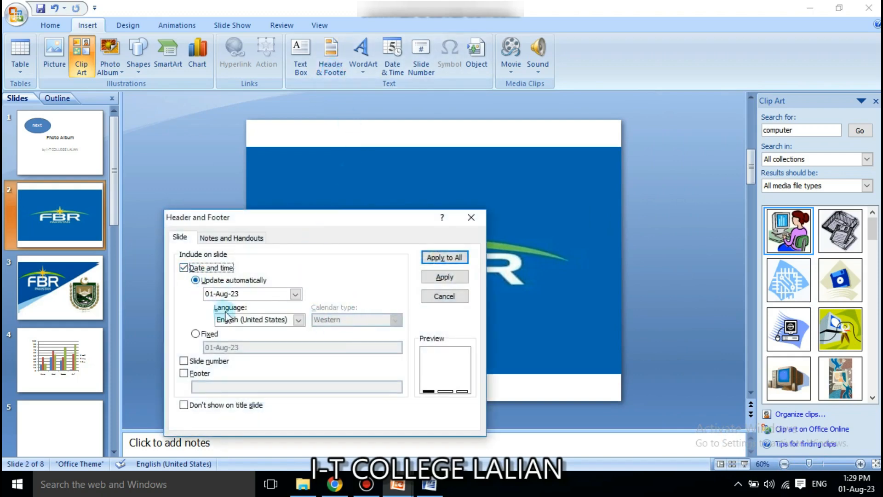
click(196, 335)
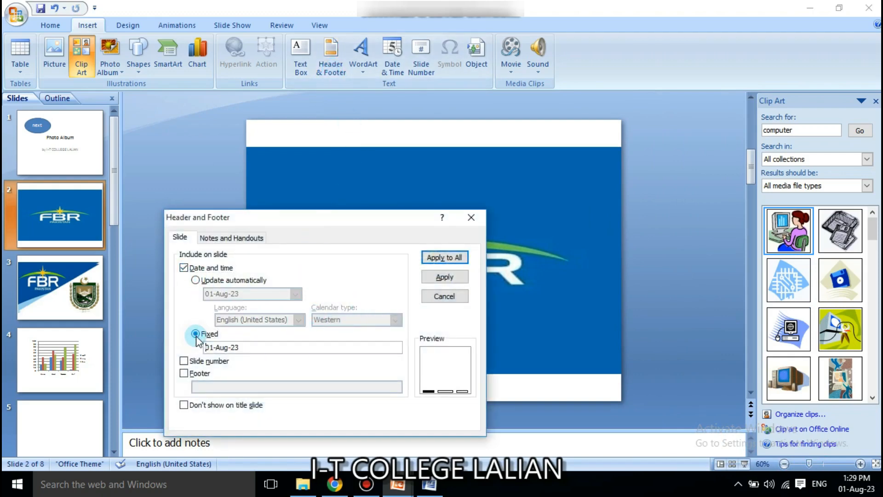
click(196, 280)
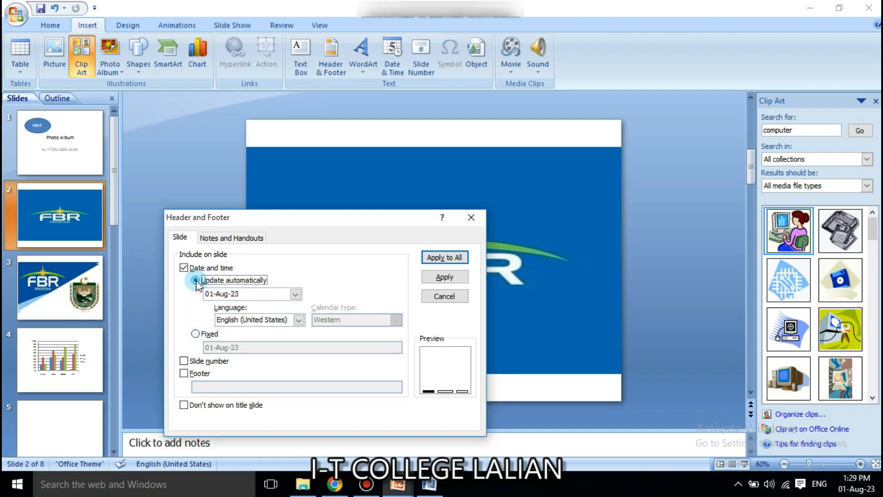
click(183, 362)
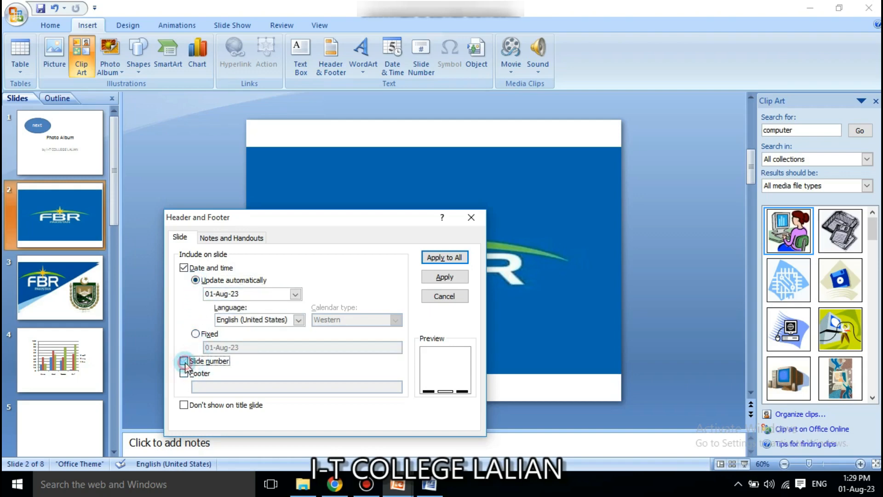
click(183, 374)
click(200, 385)
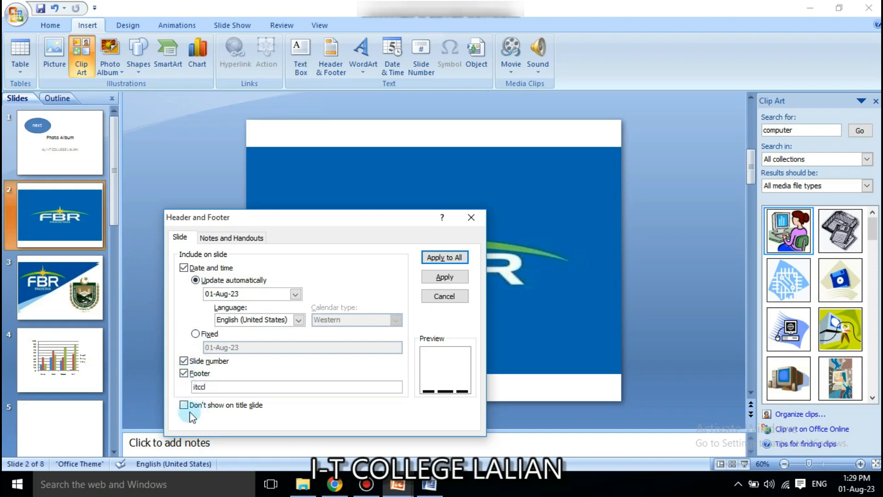
click(445, 277)
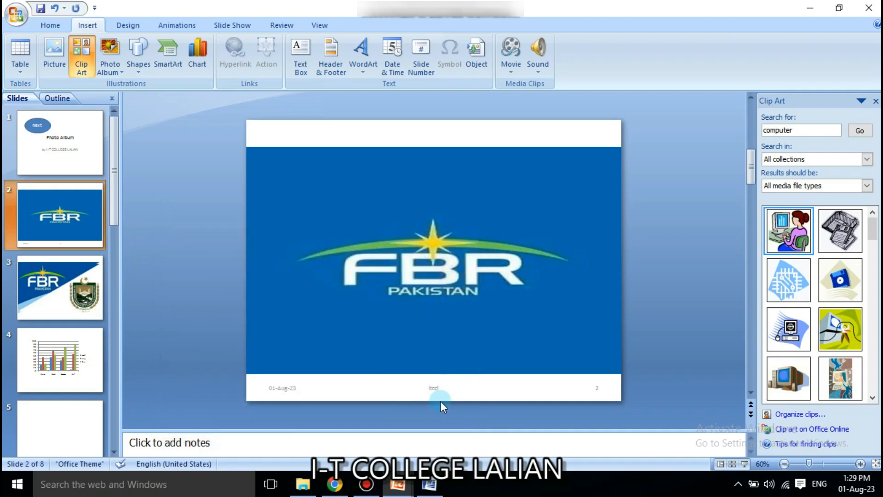
Check the new date and itccl footer placeholders on slide 2 and compare with slides 1 and 3.
click(282, 388)
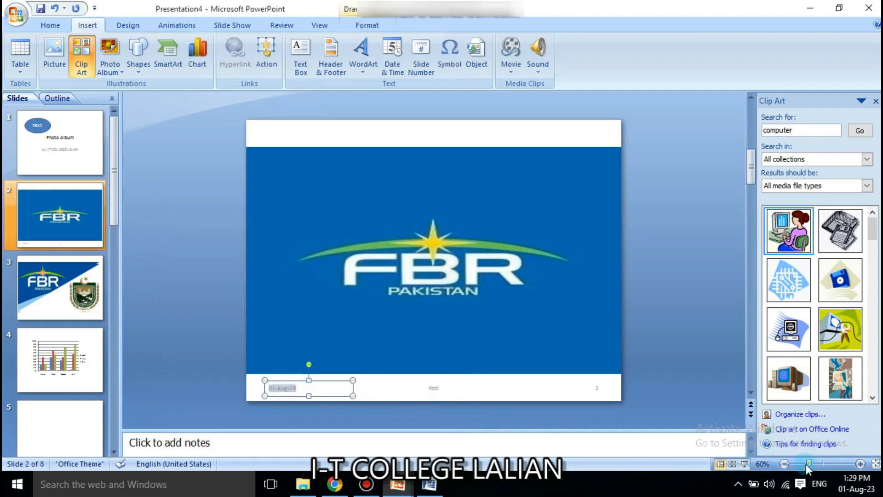
drag(806, 464, 816, 464)
click(440, 402)
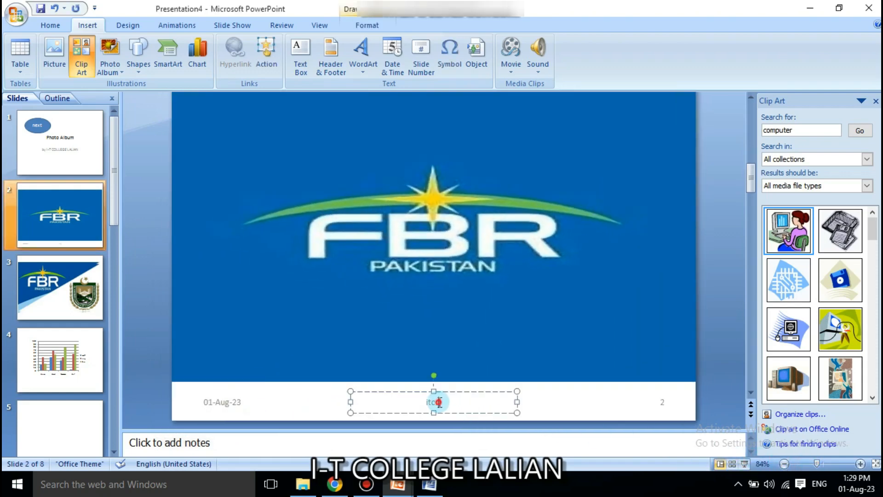
click(785, 463)
click(785, 464)
click(57, 172)
click(63, 221)
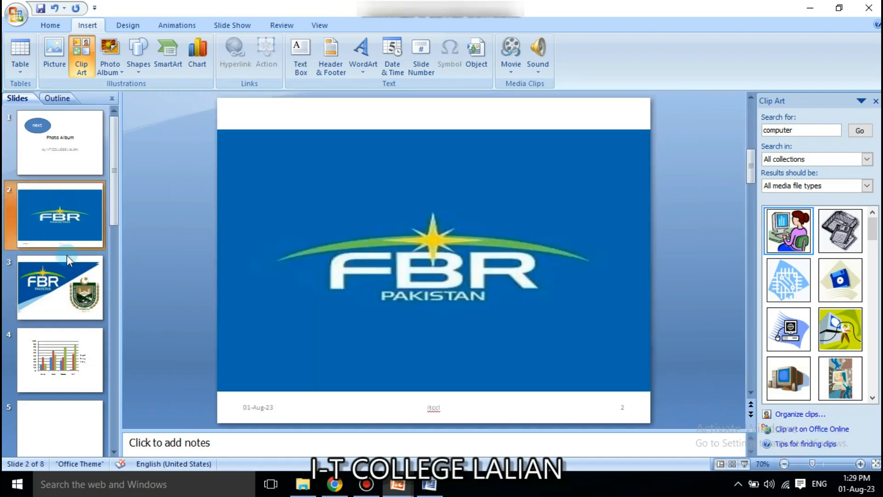
click(67, 258)
click(70, 190)
click(257, 407)
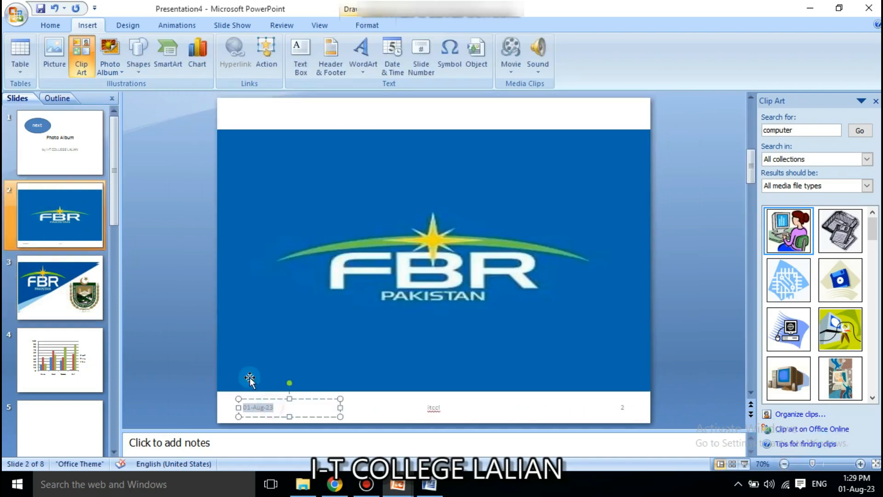
click(80, 251)
click(74, 224)
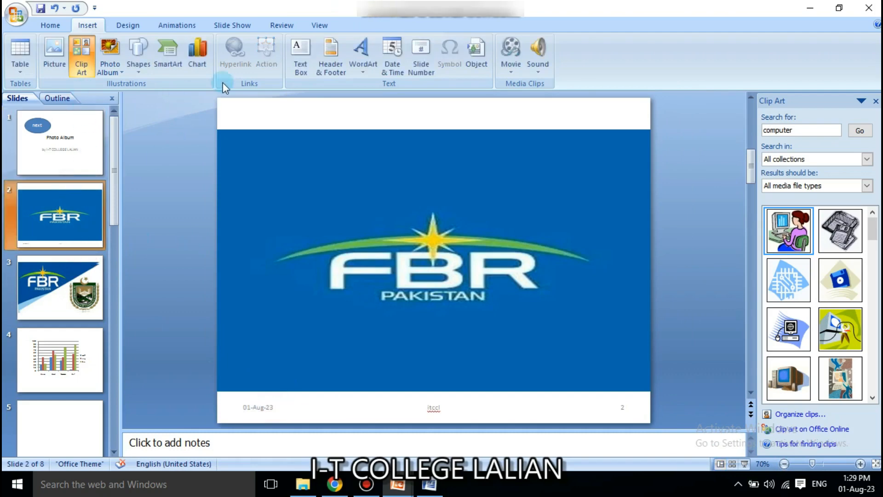
Review the Header and Footer options again and close without changing anything.
click(339, 73)
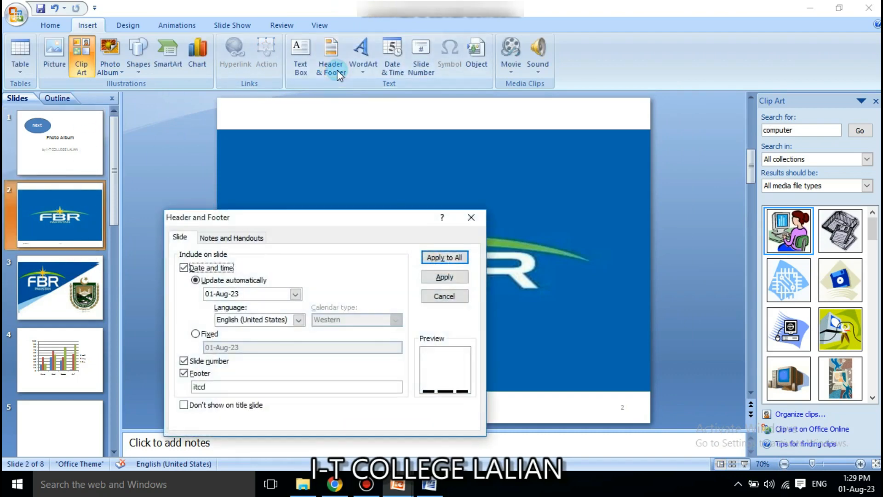
click(238, 239)
click(189, 237)
click(195, 375)
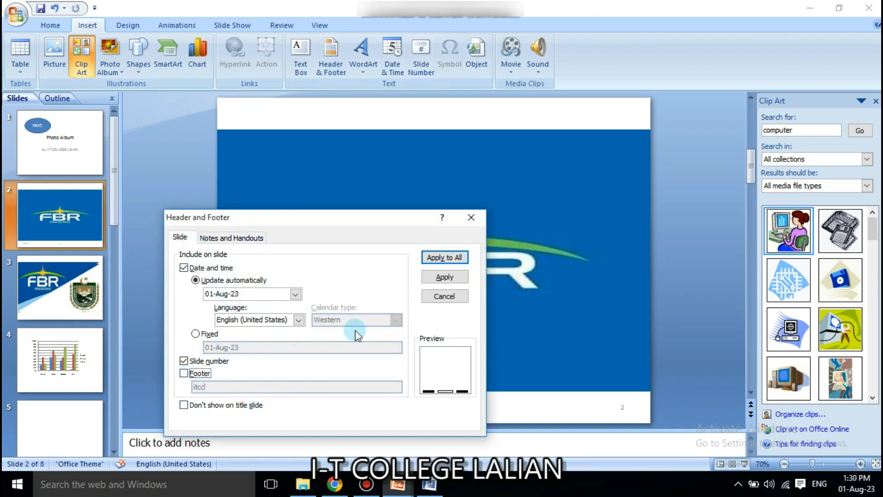
click(258, 237)
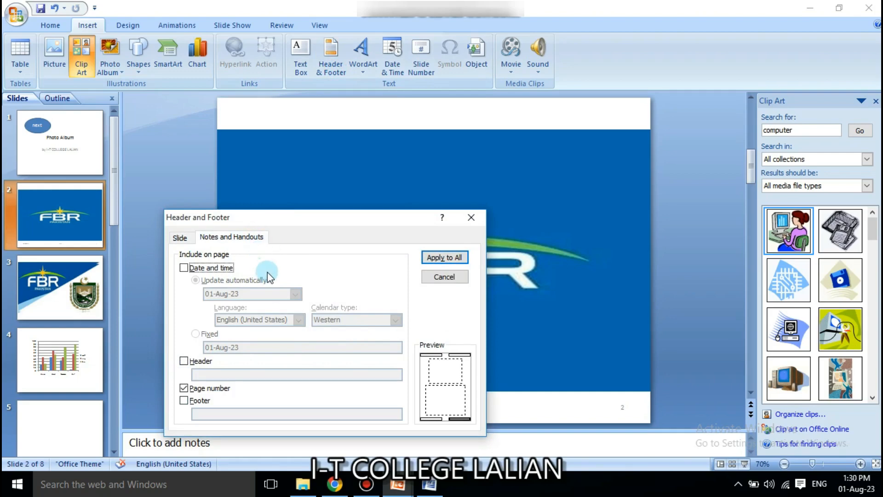
click(445, 277)
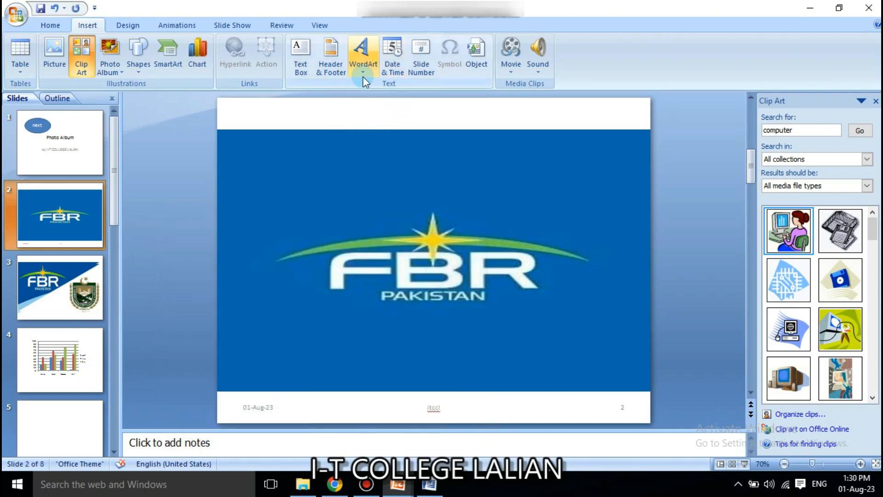
click(363, 74)
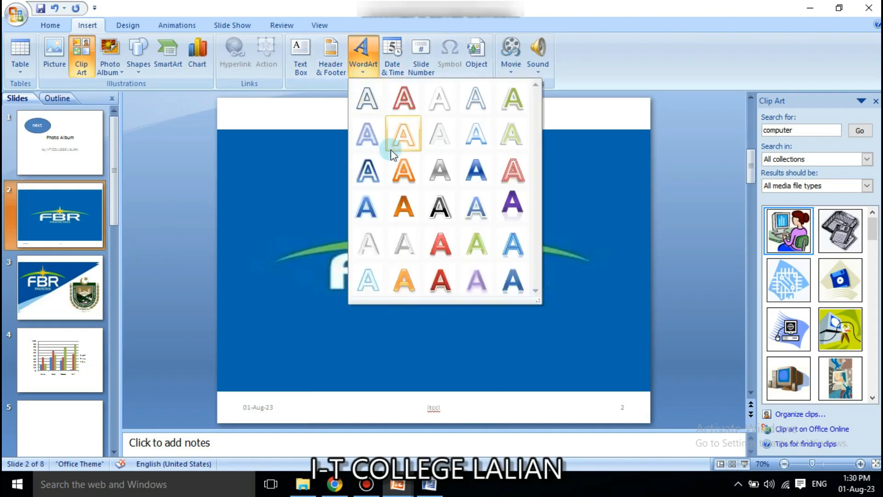
click(413, 212)
key(Delete)
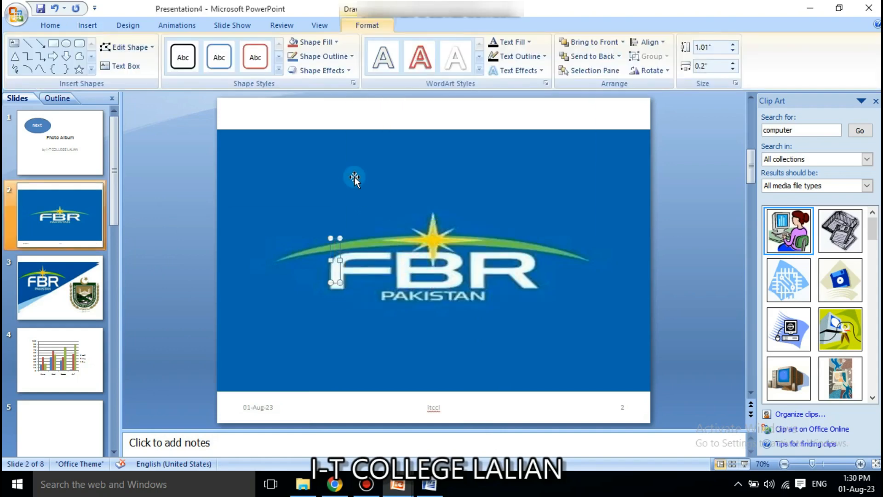
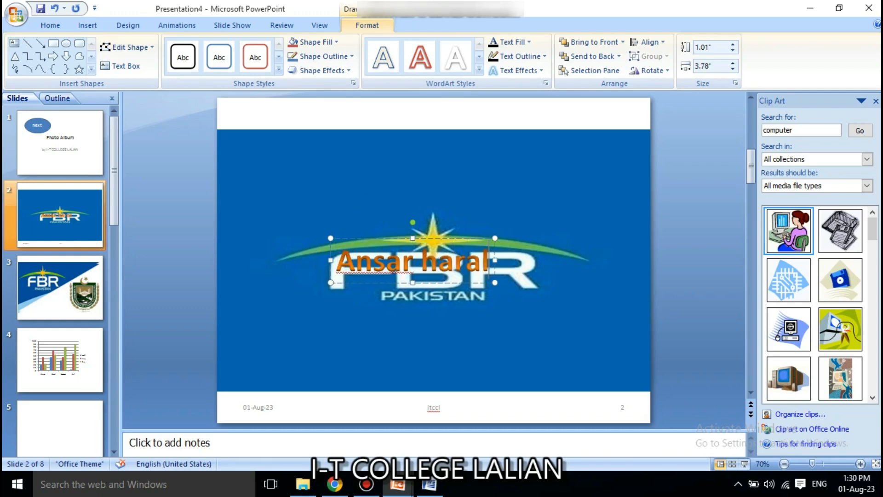
click(428, 183)
key(Delete)
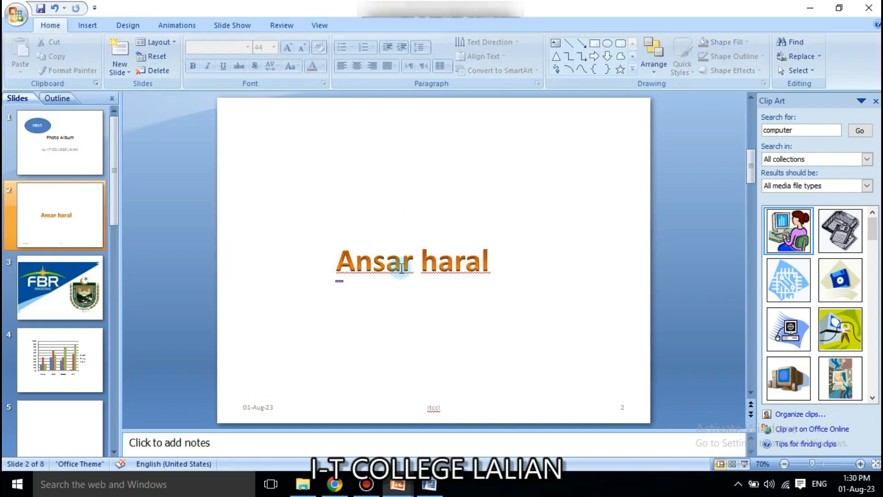
click(88, 25)
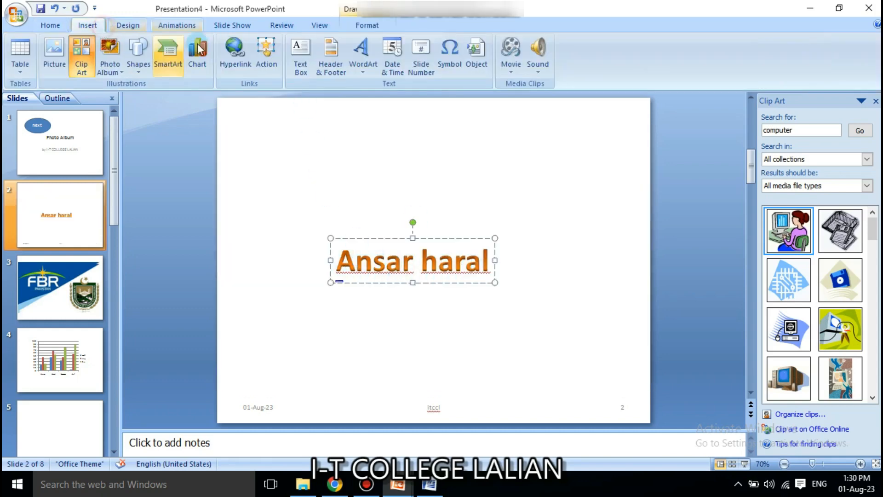
click(363, 54)
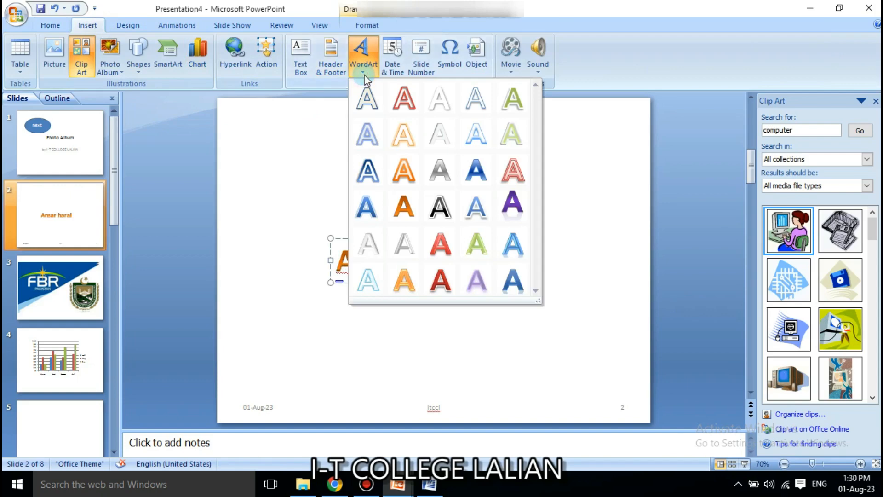
click(478, 256)
click(436, 262)
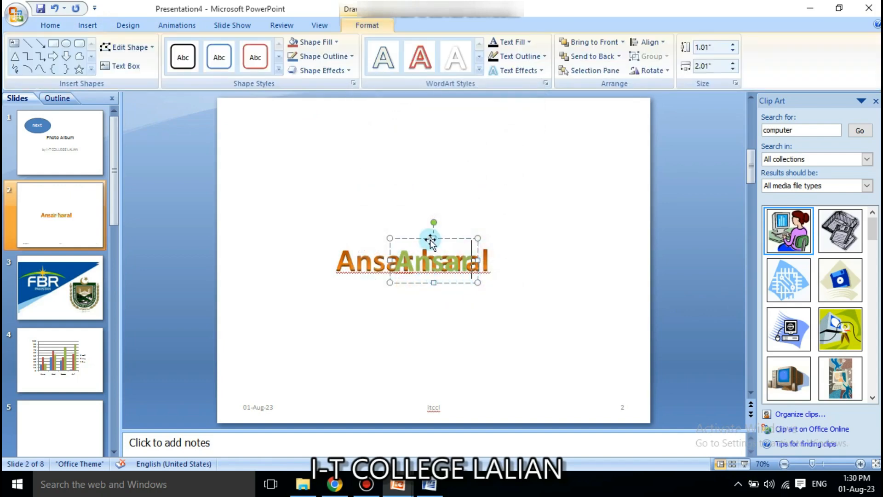
drag(430, 242, 391, 162)
click(387, 263)
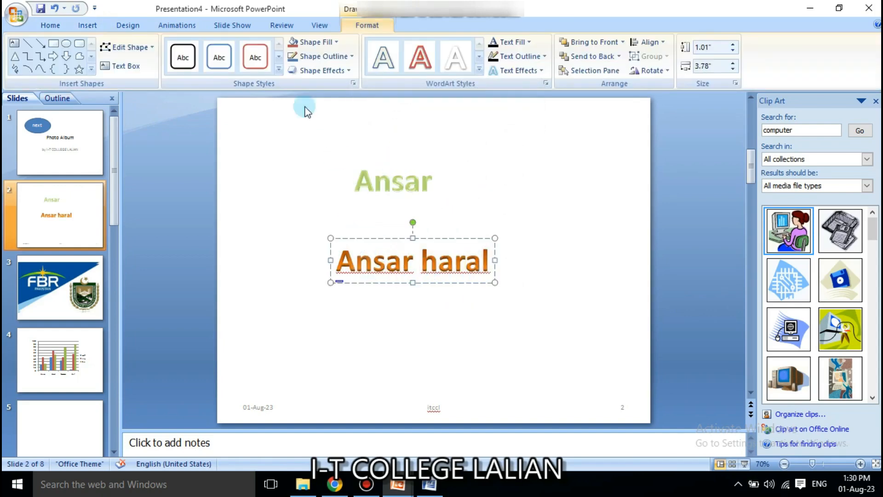
click(88, 25)
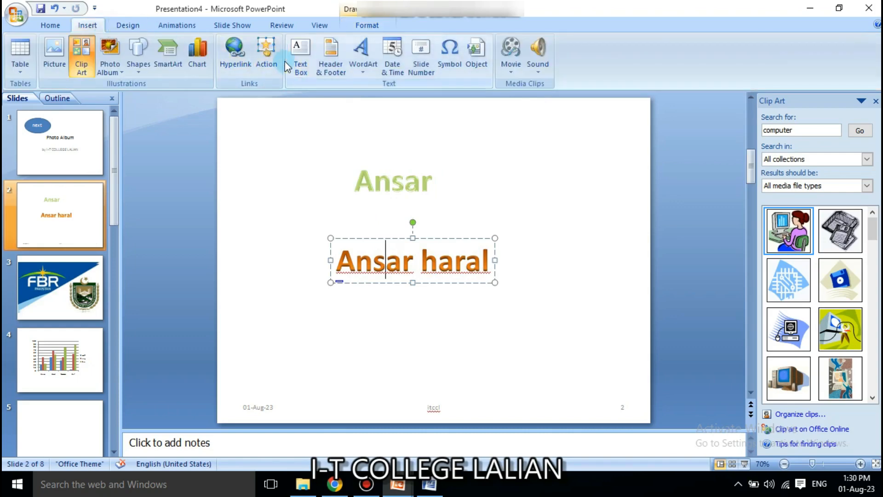
click(268, 56)
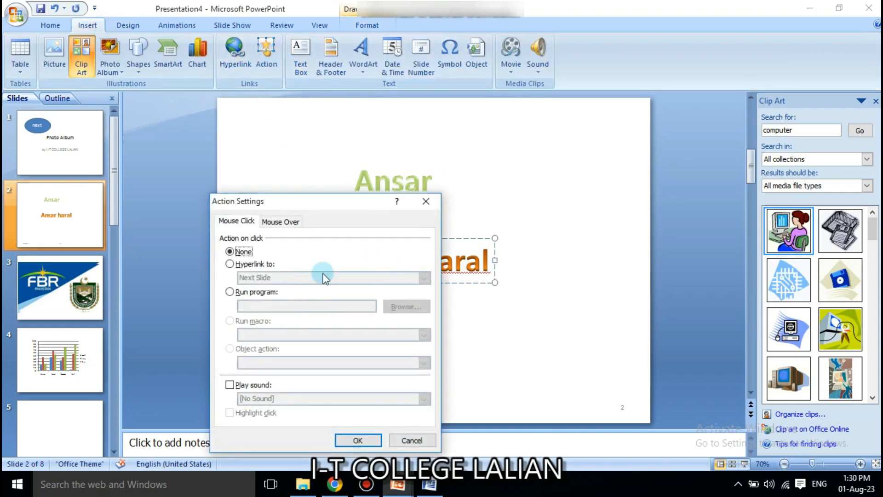
click(261, 264)
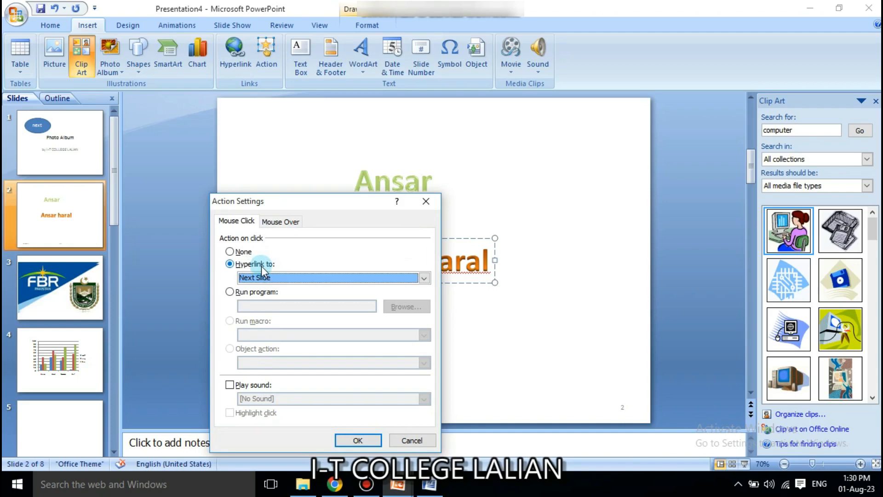
click(300, 278)
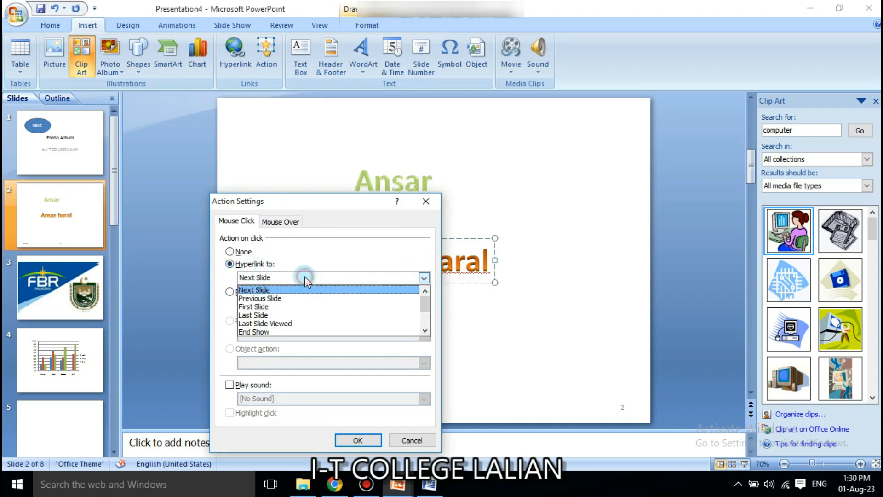
click(300, 315)
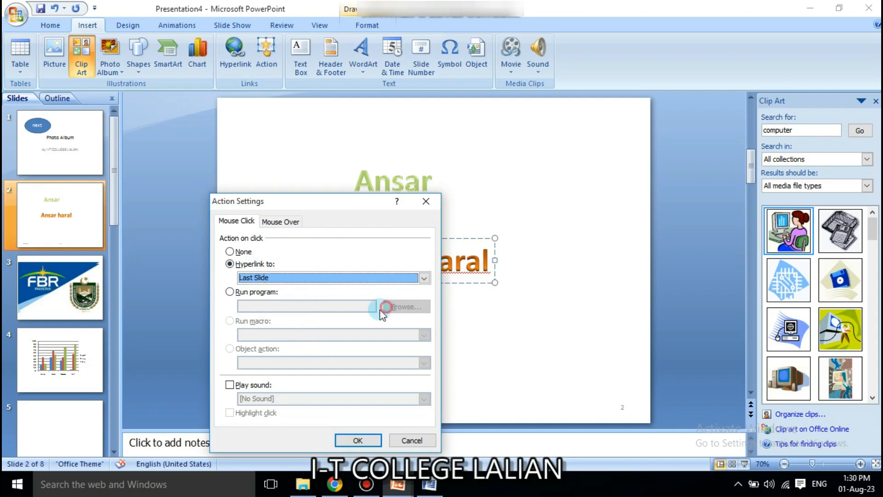
click(410, 440)
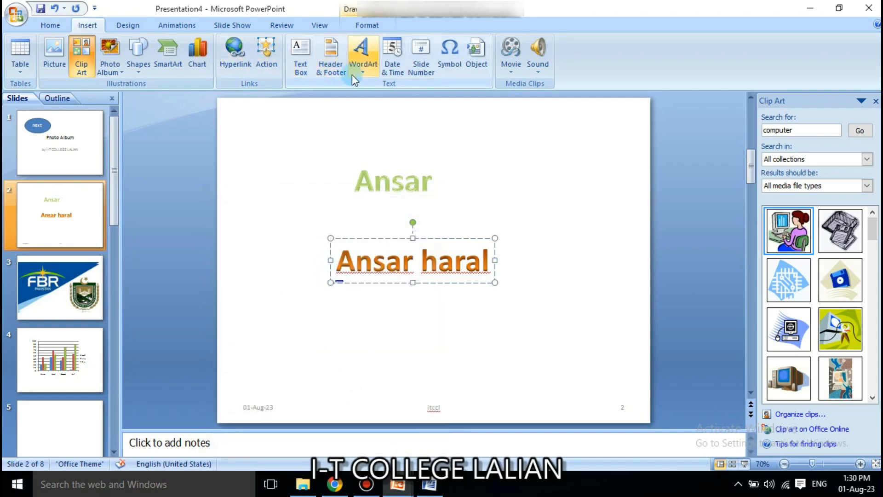
Insert the date 'Tuesday, 1 August, 2023' into the WordArt and move the lengthened WordArt lower.
click(391, 76)
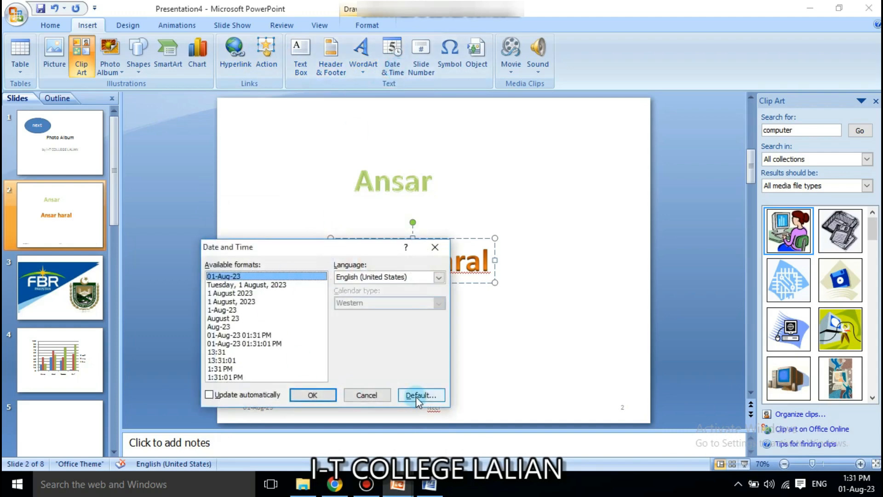
click(239, 334)
click(247, 285)
click(306, 396)
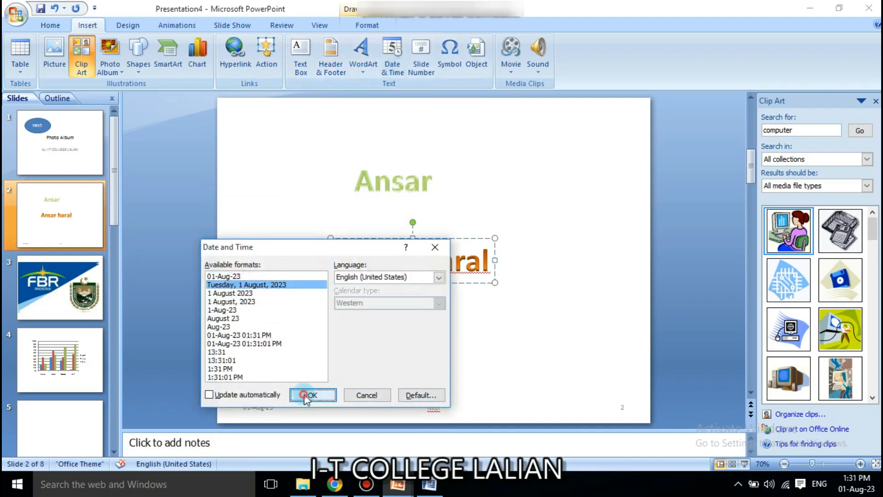
drag(556, 239, 426, 260)
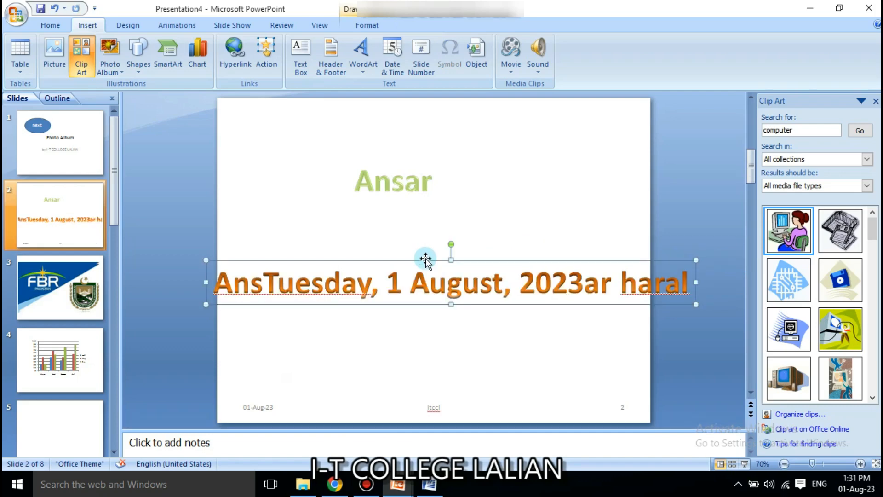
click(423, 74)
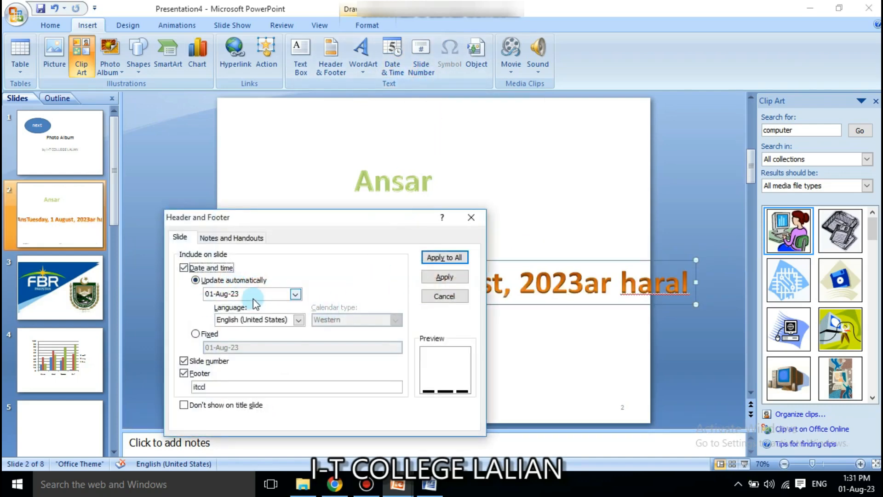
click(437, 297)
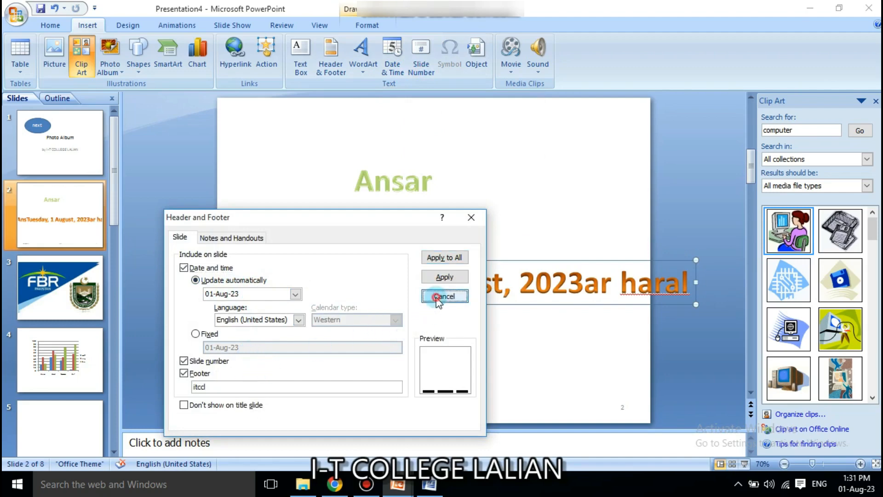
Embed a new Bitmap Image object and enlarge its canvas to 644 × 354.
click(476, 52)
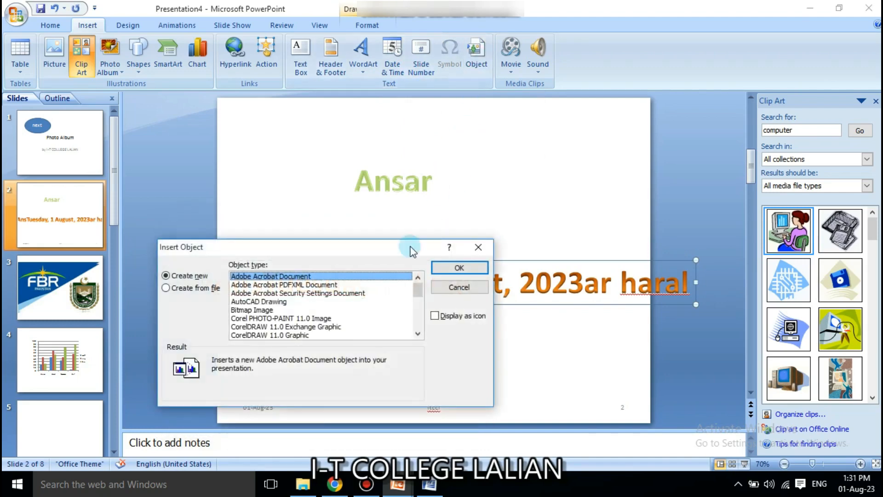
click(287, 293)
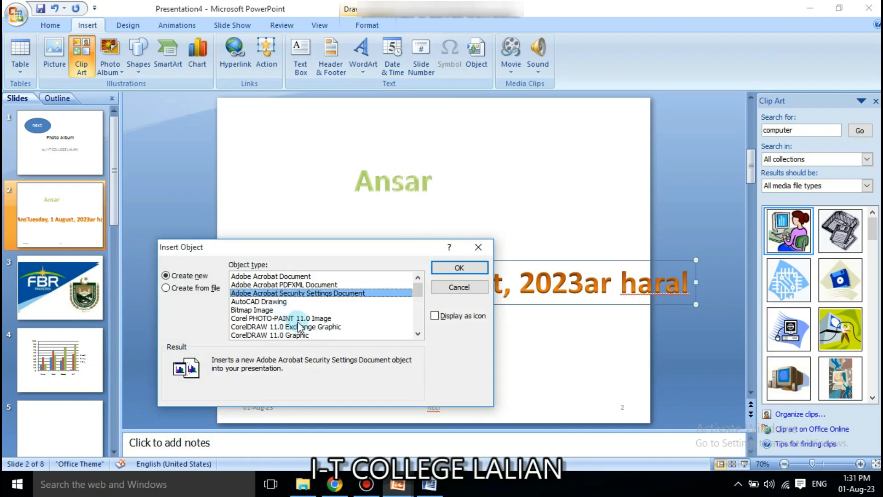
click(271, 311)
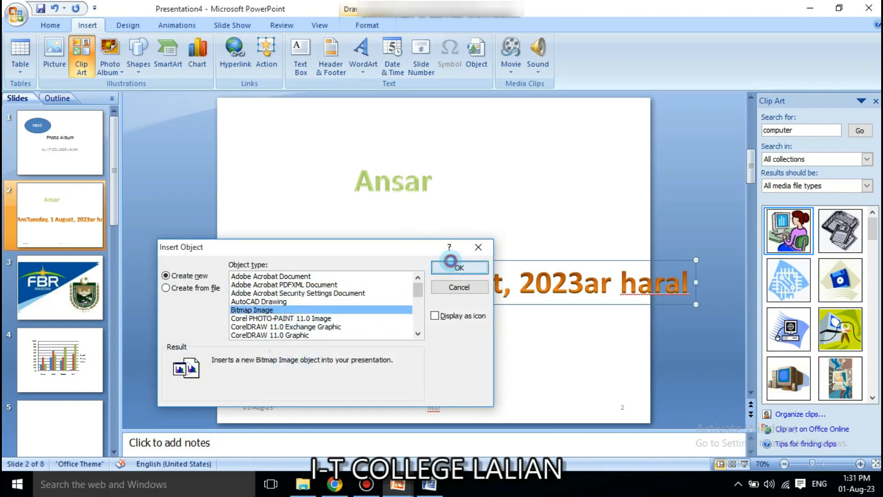
click(458, 268)
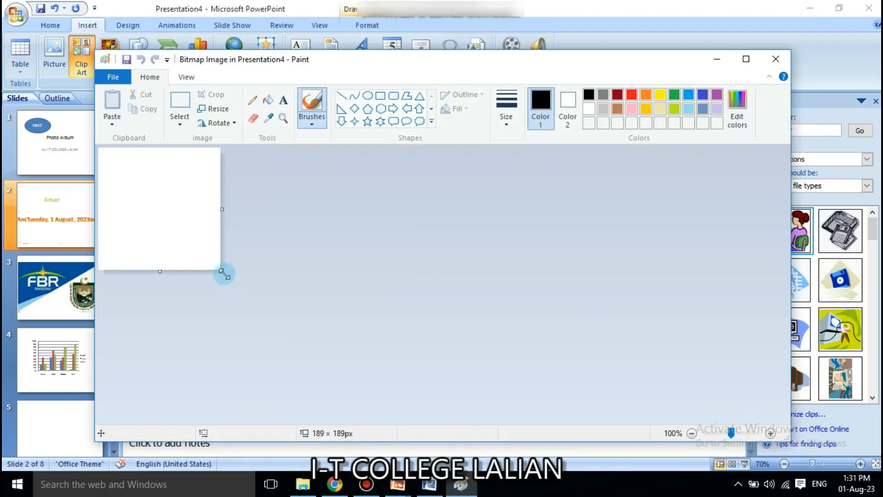
drag(223, 271, 516, 378)
Draw overlapping five-point and six-point stars, then reposition the embedded picture on the slide.
click(355, 121)
click(367, 121)
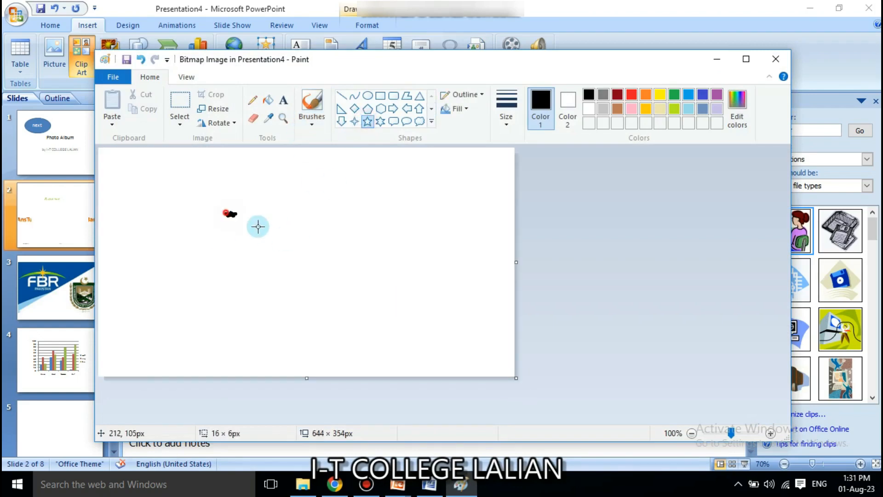
drag(225, 210, 398, 318)
click(380, 121)
drag(287, 215, 370, 290)
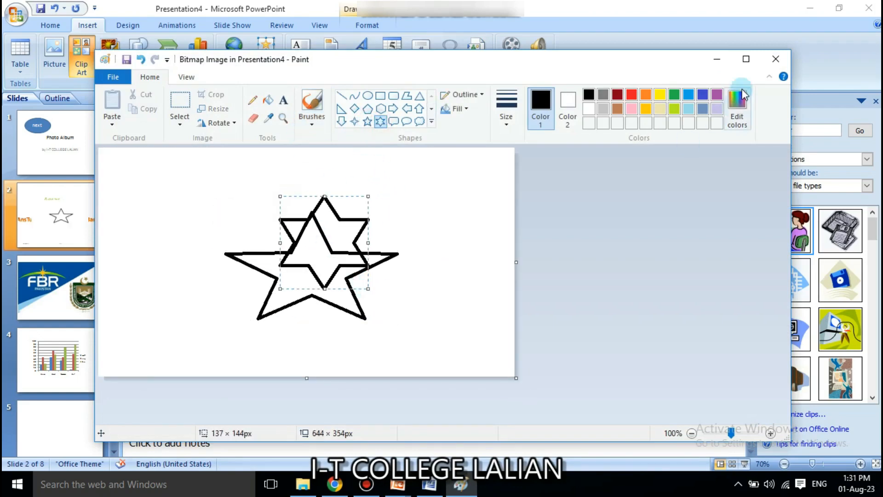
click(776, 59)
drag(492, 211, 525, 158)
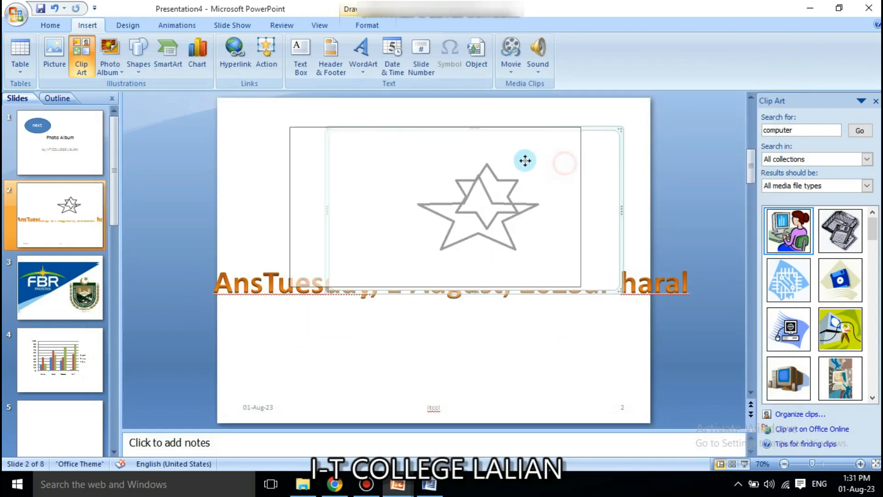
Shrink the star picture beside Ansar, delete it, and show the Movie options.
drag(578, 120, 560, 208)
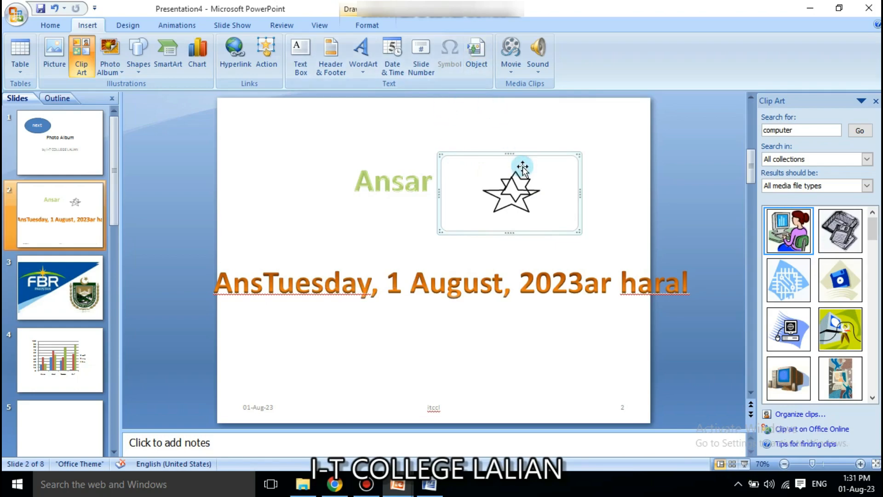
key(Delete)
click(511, 68)
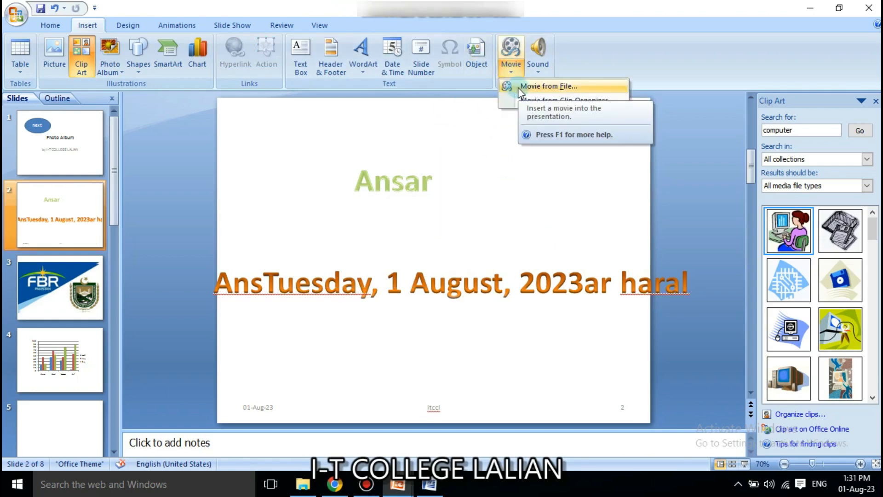
click(518, 87)
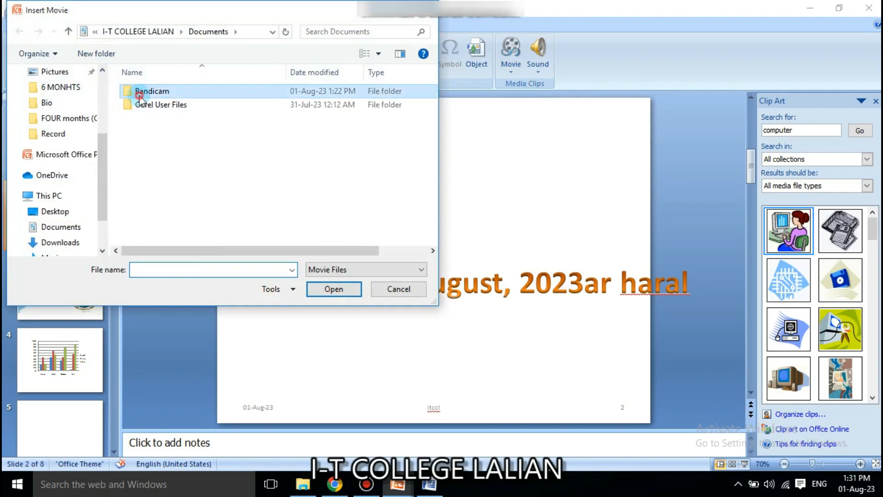
double_click(140, 92)
double_click(154, 117)
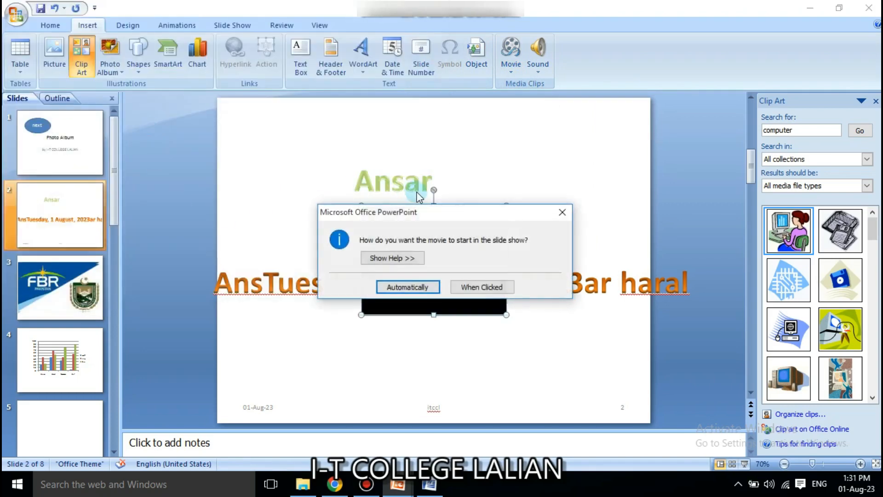
click(461, 288)
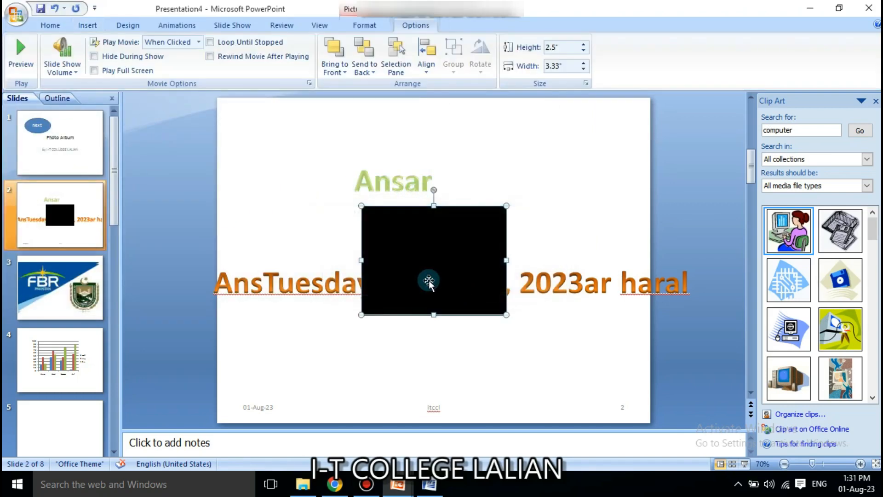
drag(443, 253, 561, 164)
drag(625, 115, 585, 146)
drag(562, 180, 600, 155)
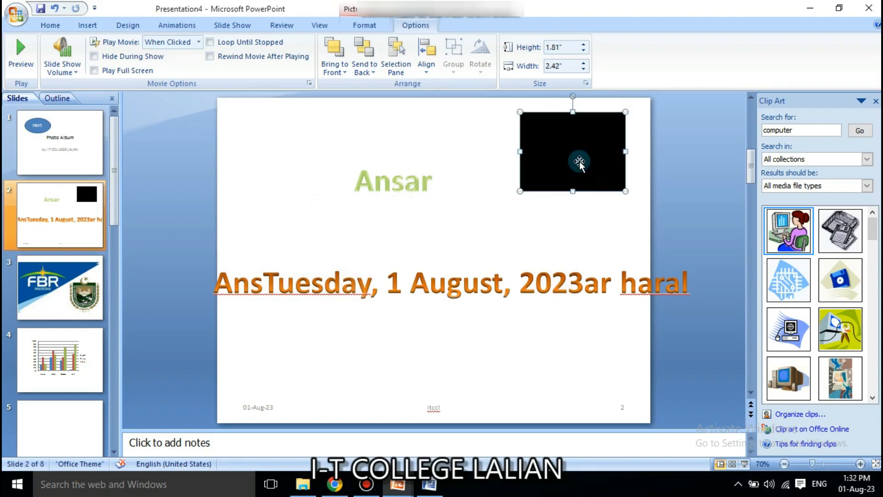
key(Delete)
click(88, 26)
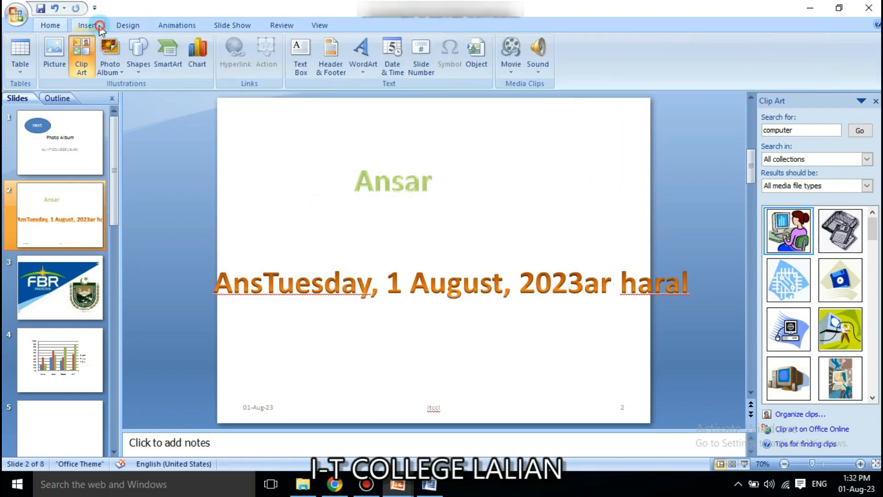